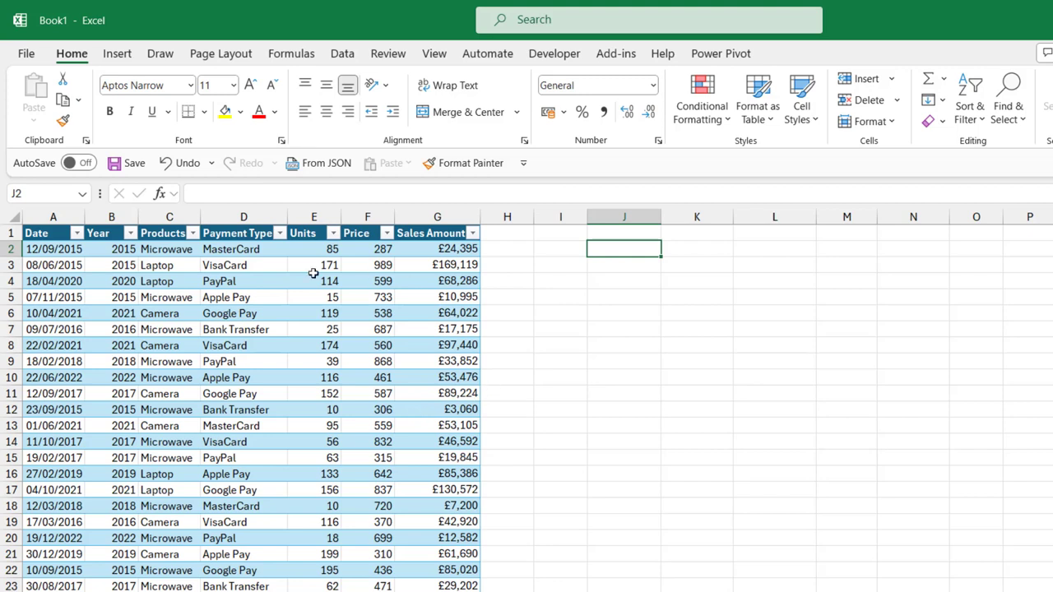
# - Start a GROUPBY formula in J2 with the Products and Payment Type columns, headers included, as row fields and the full Sales Amount column as values
pyautogui.click(290, 297)
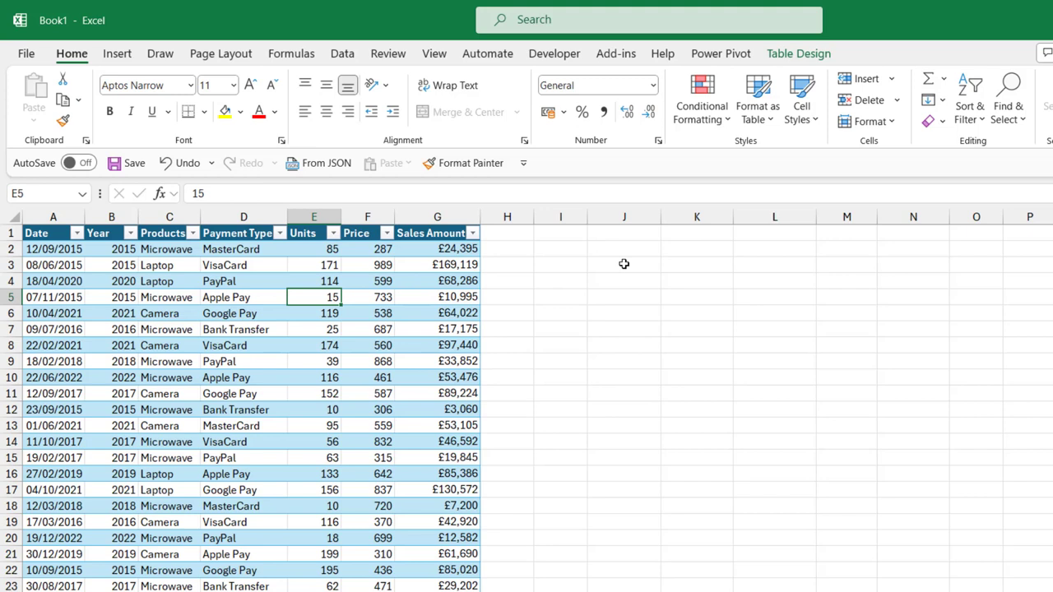
pyautogui.click(617, 251)
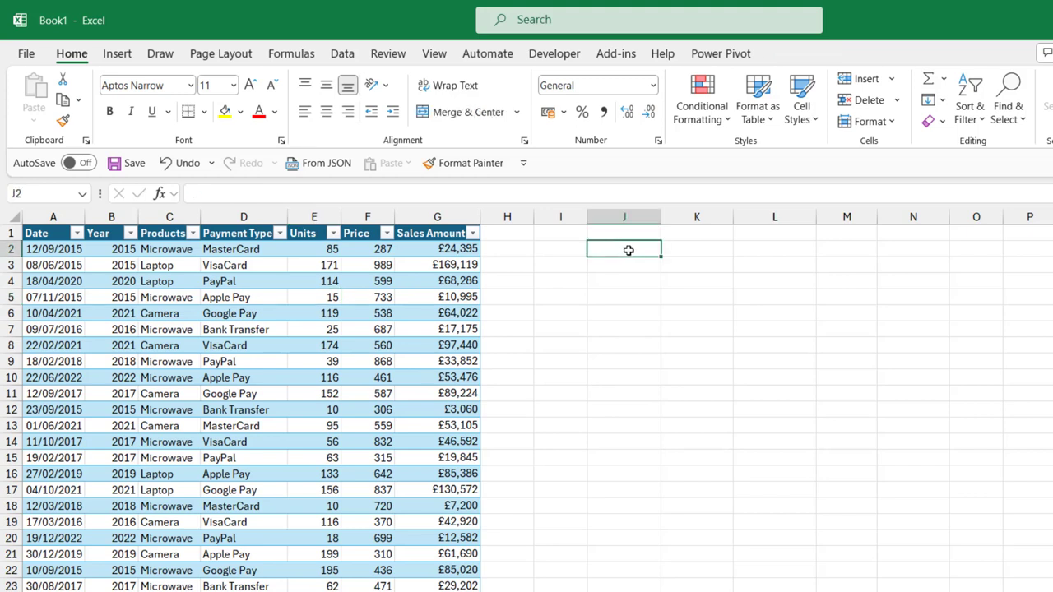
pyautogui.write('=GROU')
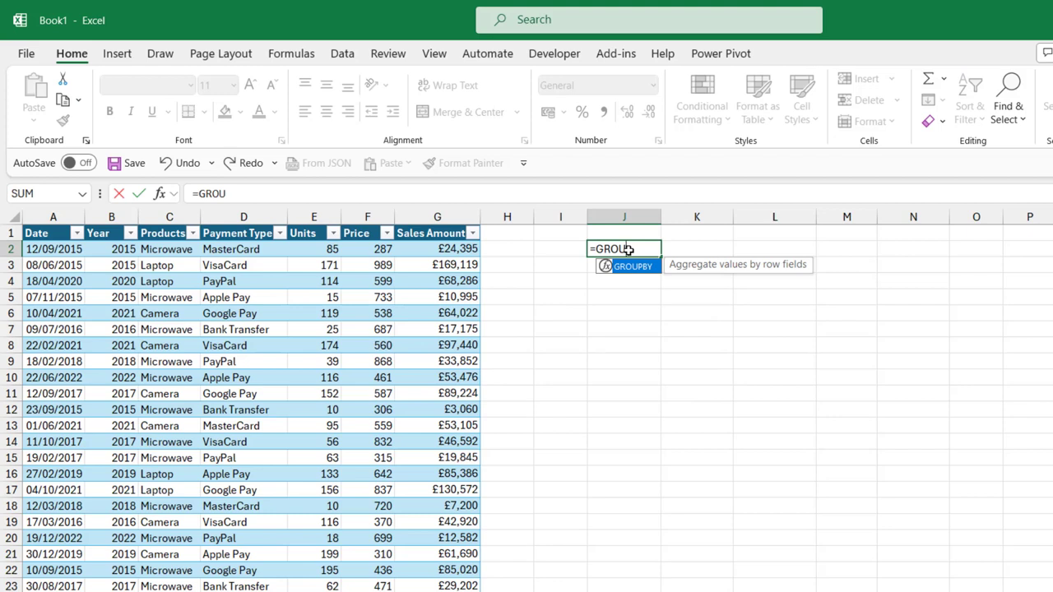
pyautogui.press('Tab')
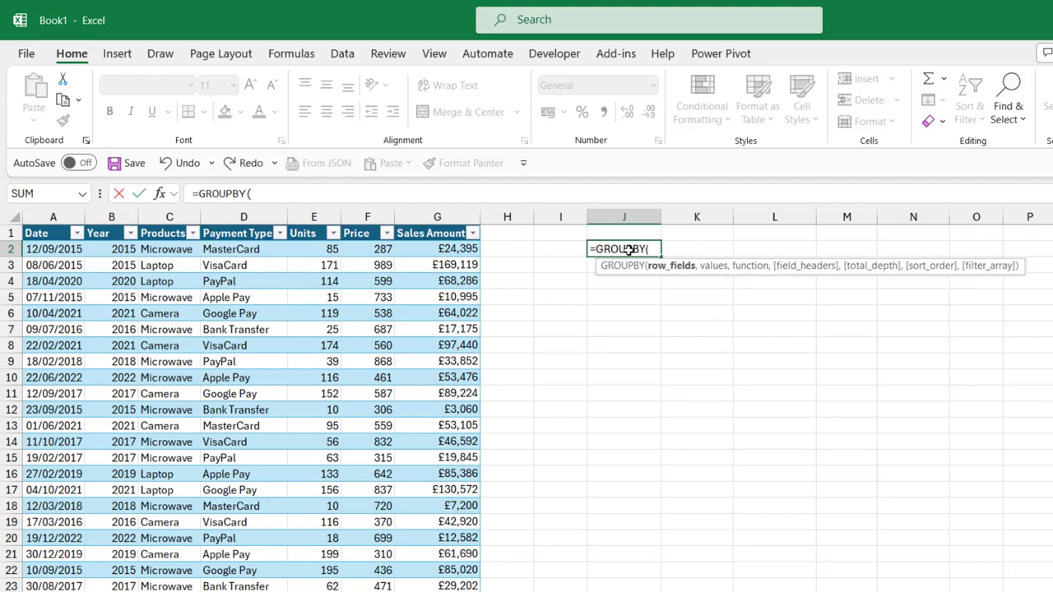
pyautogui.click(177, 226)
pyautogui.click(177, 226)
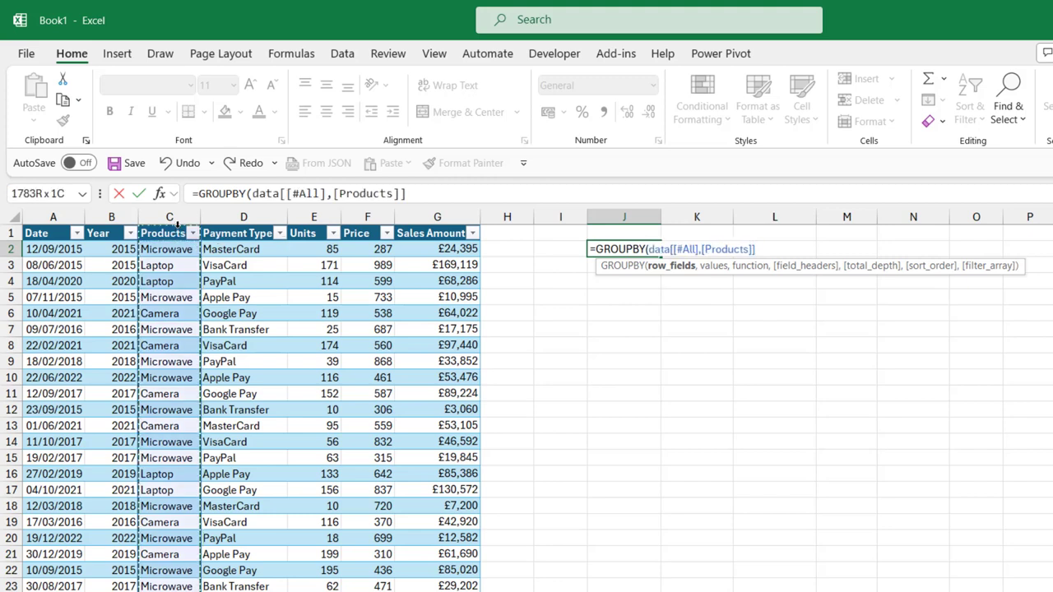
pyautogui.keyDown('shift'); pyautogui.click(231, 233); pyautogui.keyUp('shift')
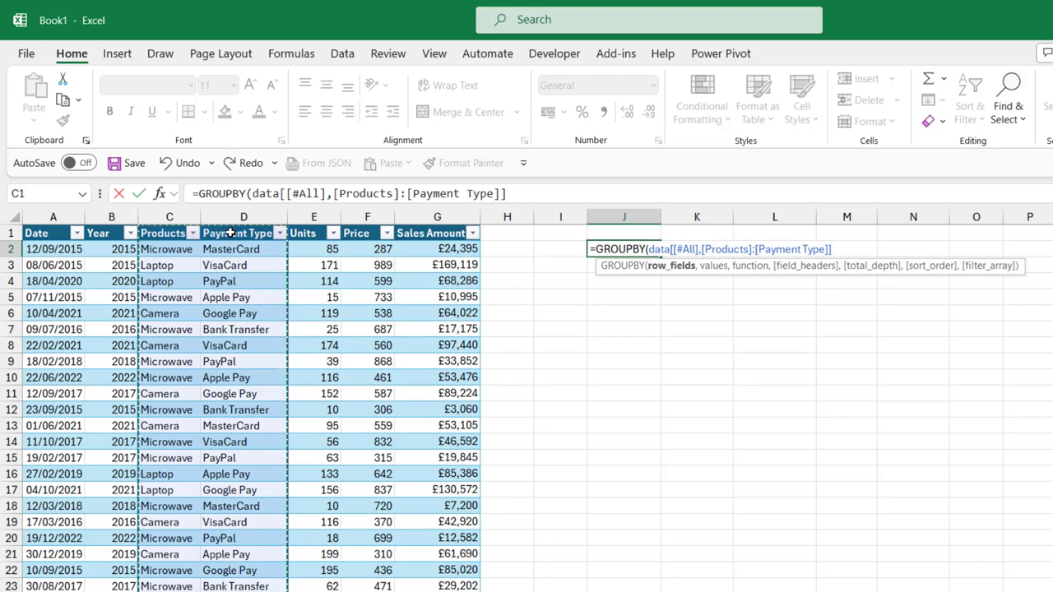
pyautogui.write(',')
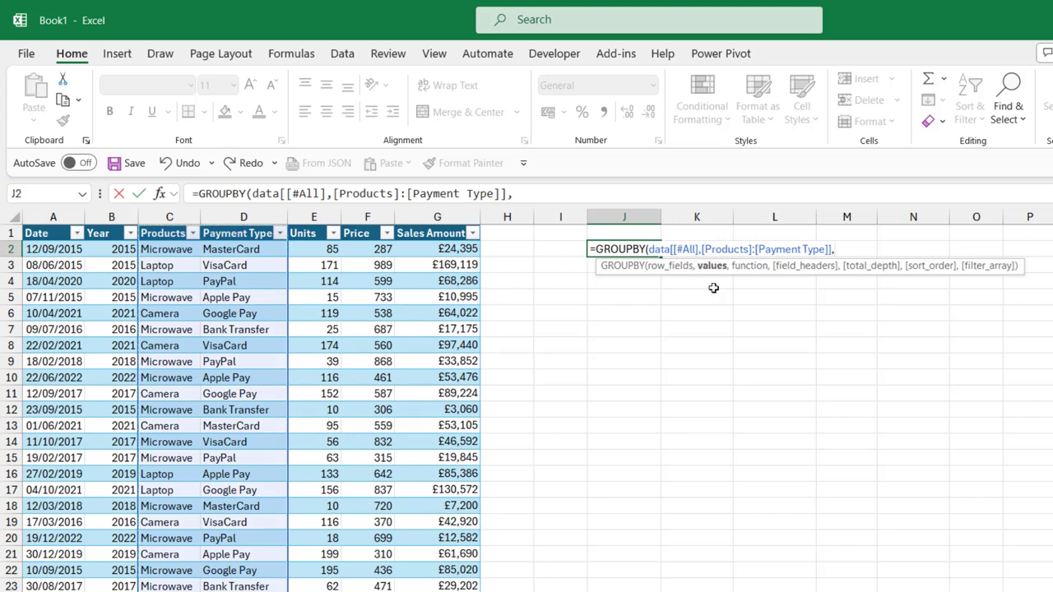
pyautogui.click(432, 228)
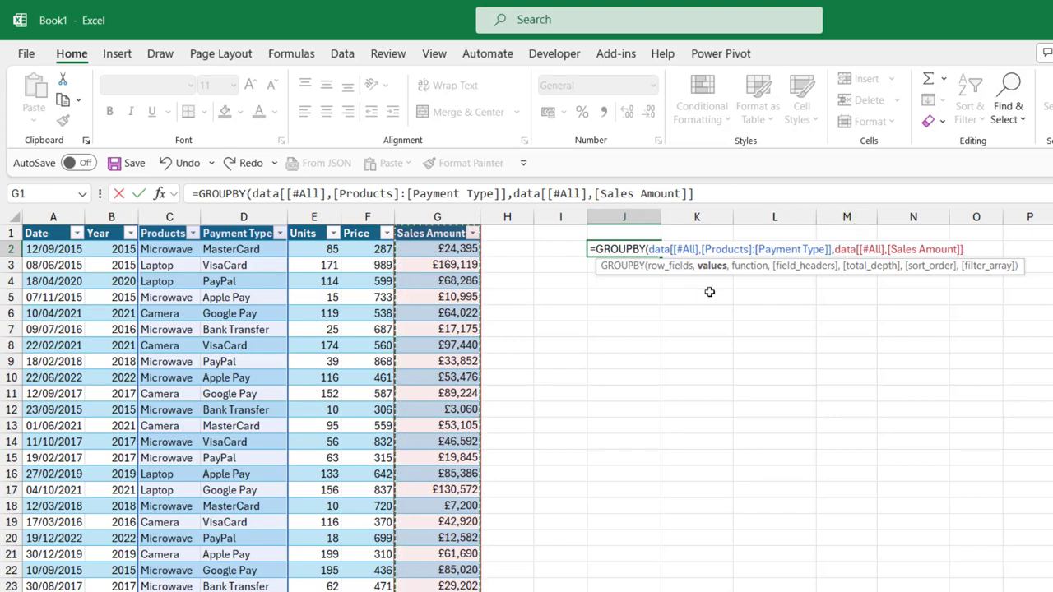
pyautogui.write(',')
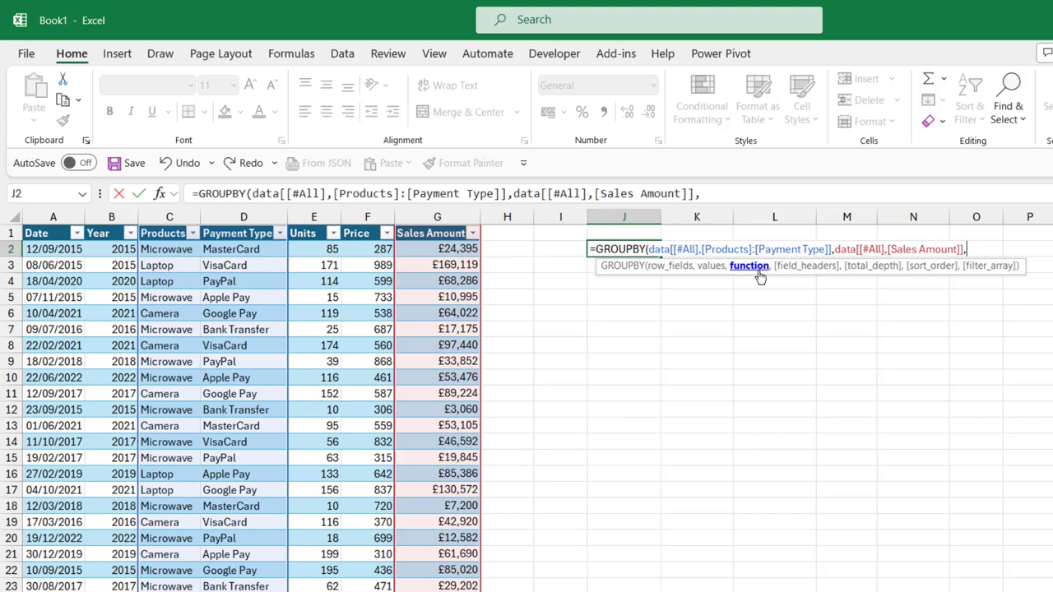
# - Supply HSTACK(SUM,AVERAGE,PERCENTOF) as the function argument of the GROUPBY formula
pyautogui.write('HSTACK')
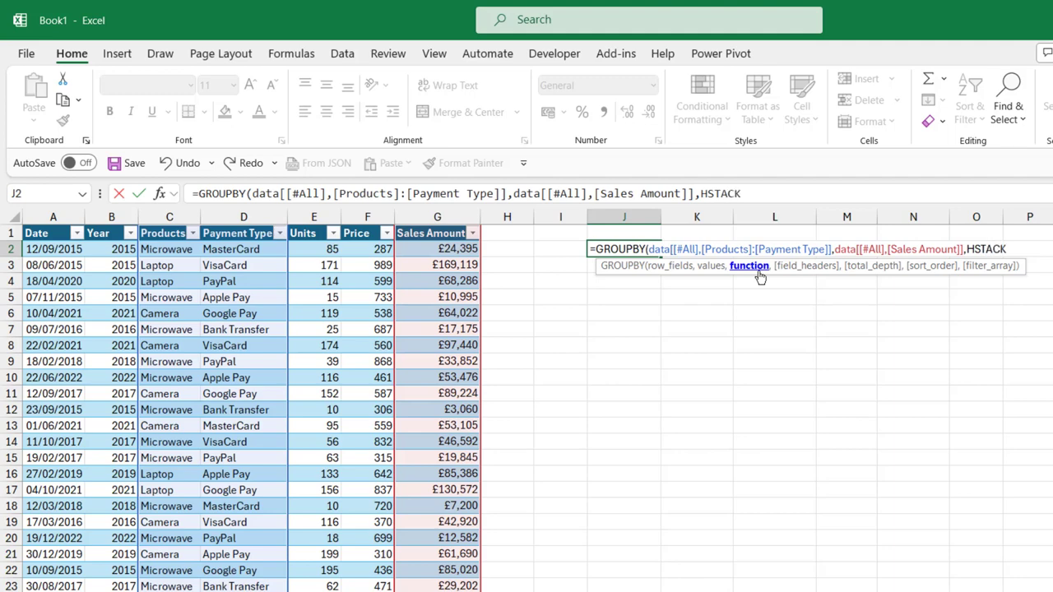
pyautogui.write('(')
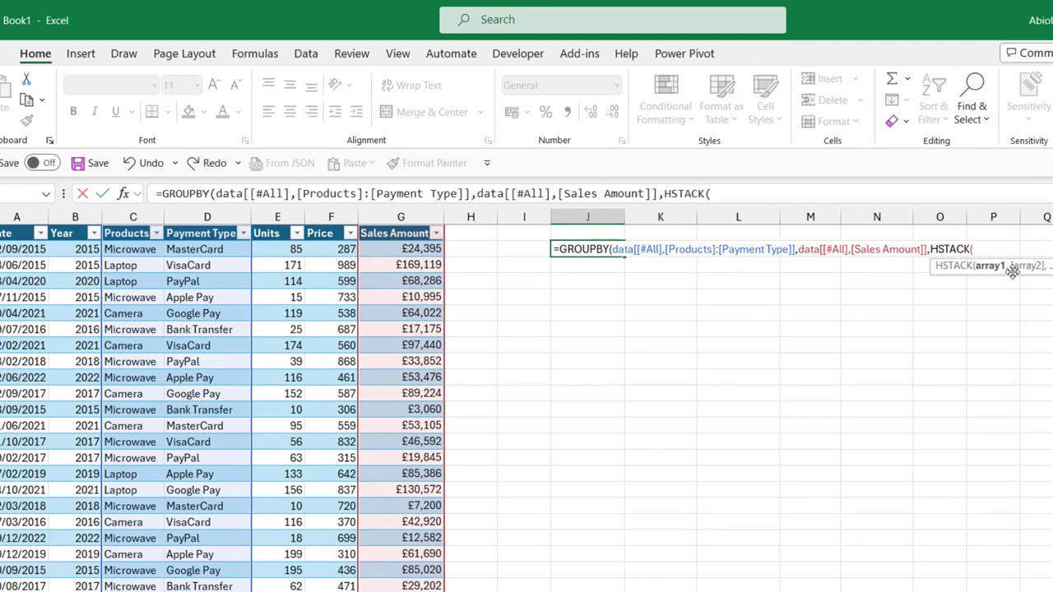
pyautogui.moveTo(901, 271); pyautogui.dragTo(579, 306)
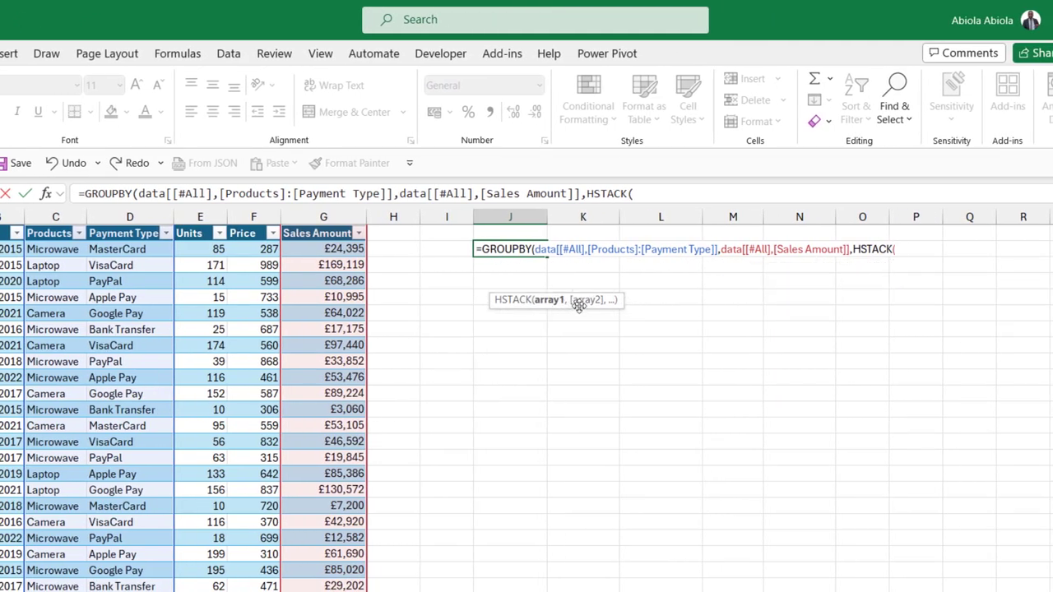
pyautogui.write('SUM')
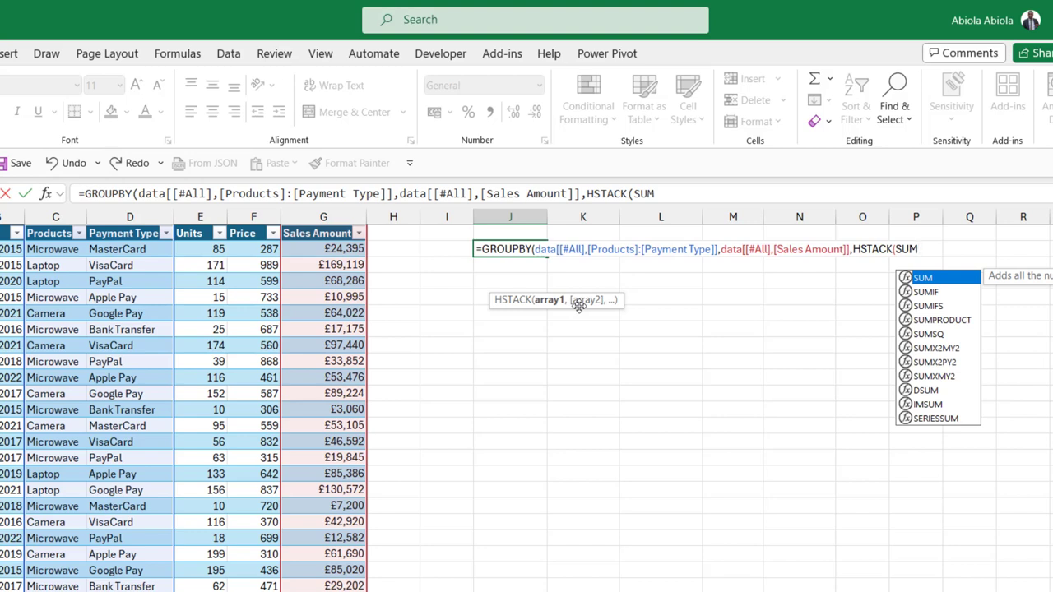
pyautogui.write(',')
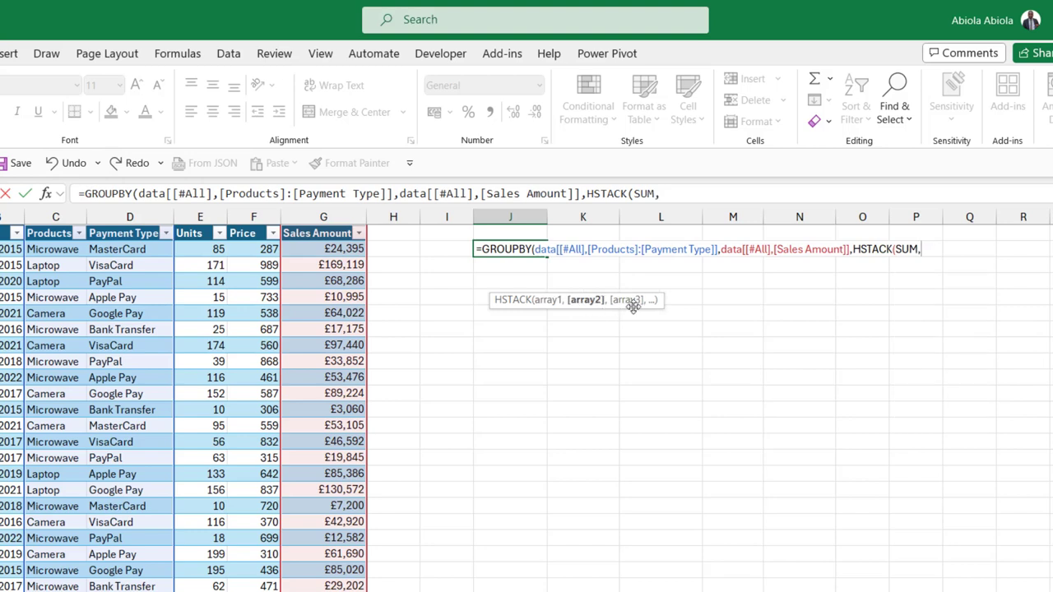
pyautogui.write('AVERAGE')
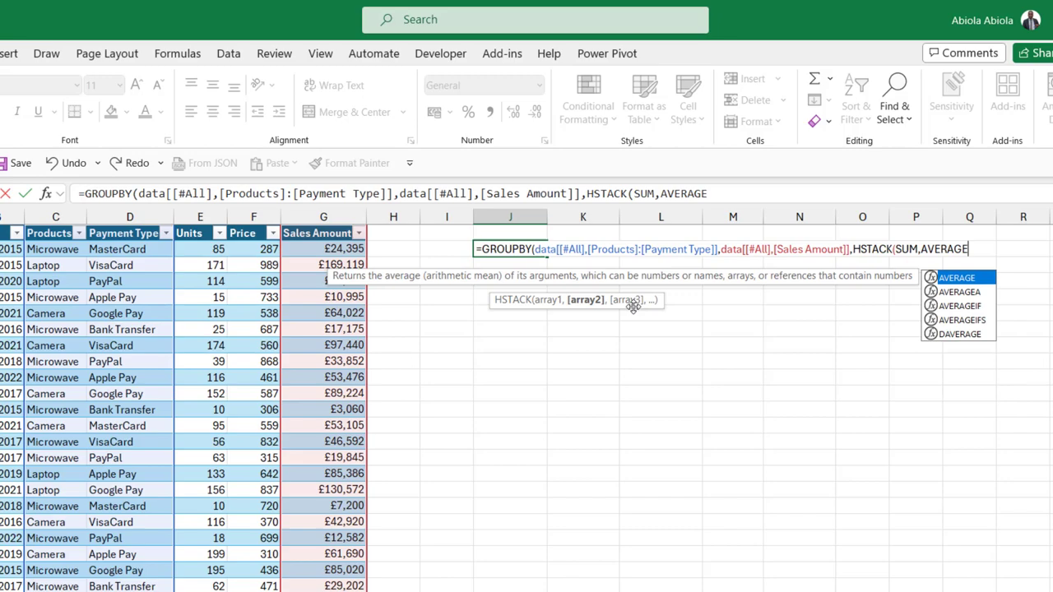
pyautogui.write(',')
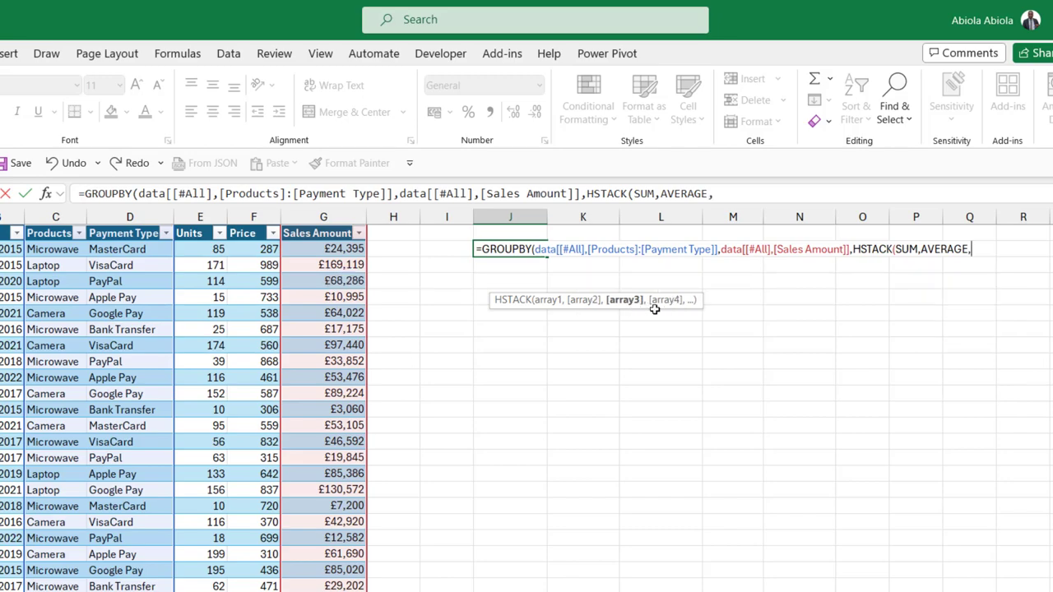
pyautogui.write('PERFENT')
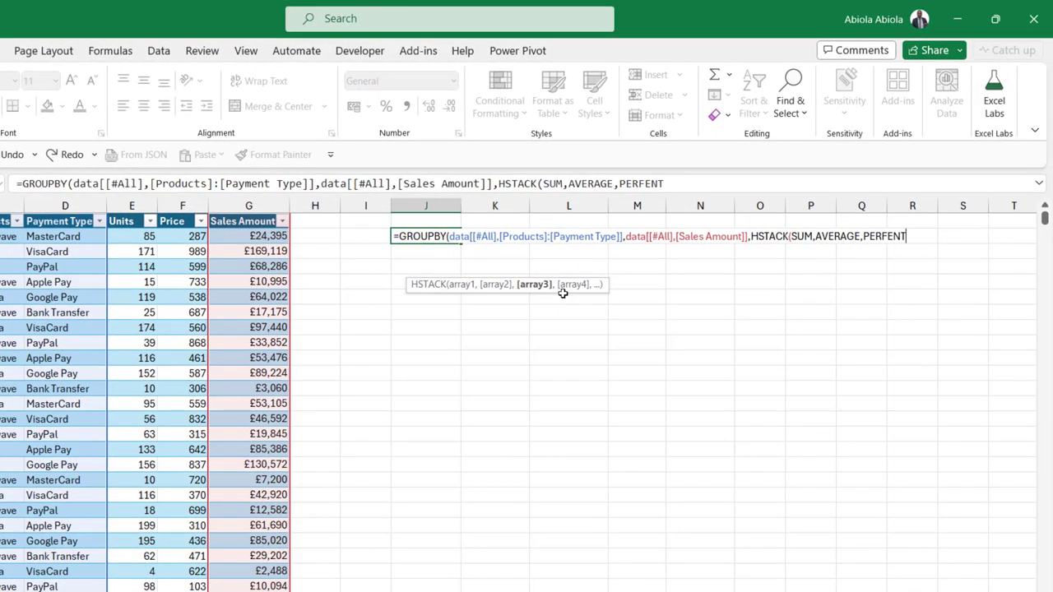
pyautogui.press('BackSpace')
pyautogui.press('BackSpace')
pyautogui.press('BackSpace')
pyautogui.press('BackSpace')
pyautogui.write('CENTOF')
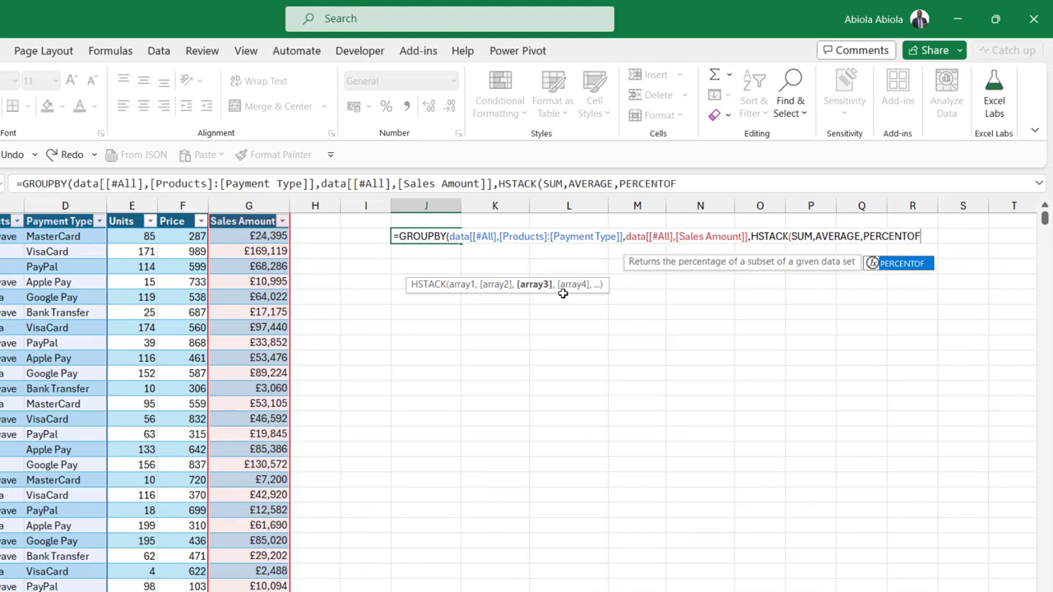
pyautogui.write(')')
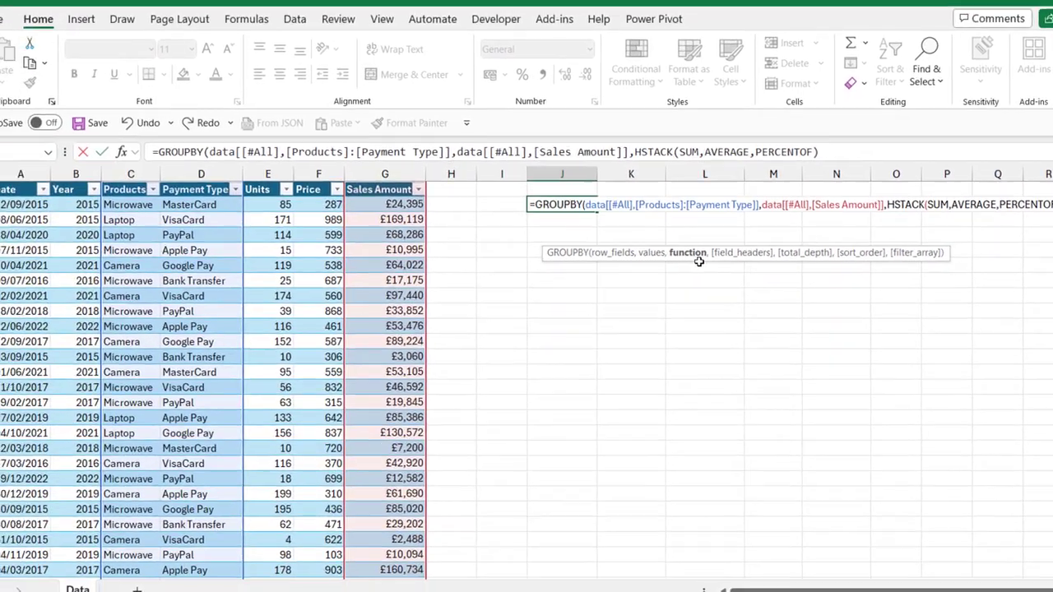
# - Expand the formula bar and put the row fields, values and HSTACK arguments each on their own line
pyautogui.hotkey('ctrl', 'shift', 'u')
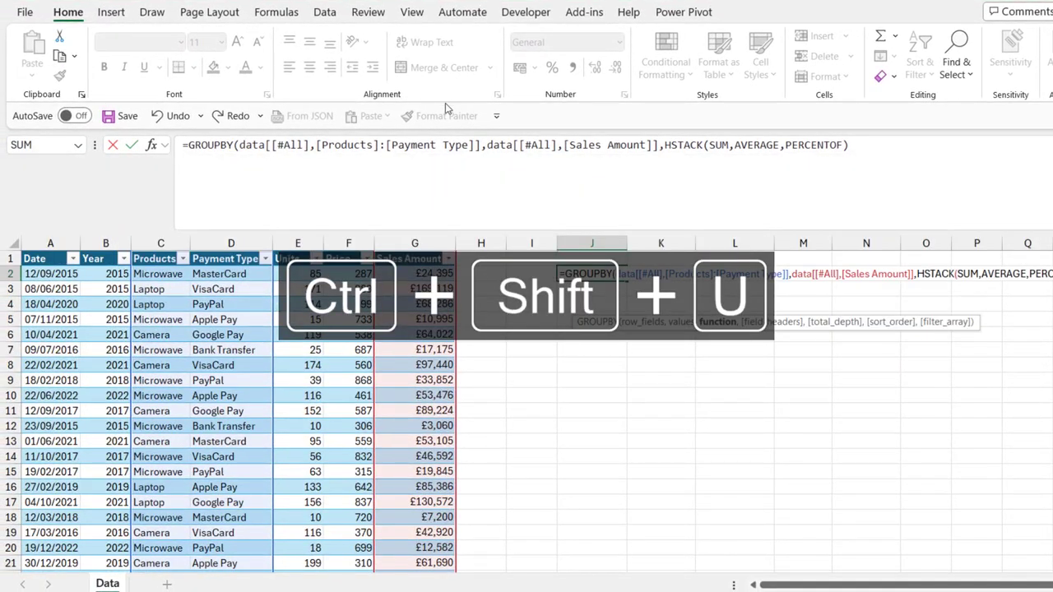
pyautogui.click(241, 144)
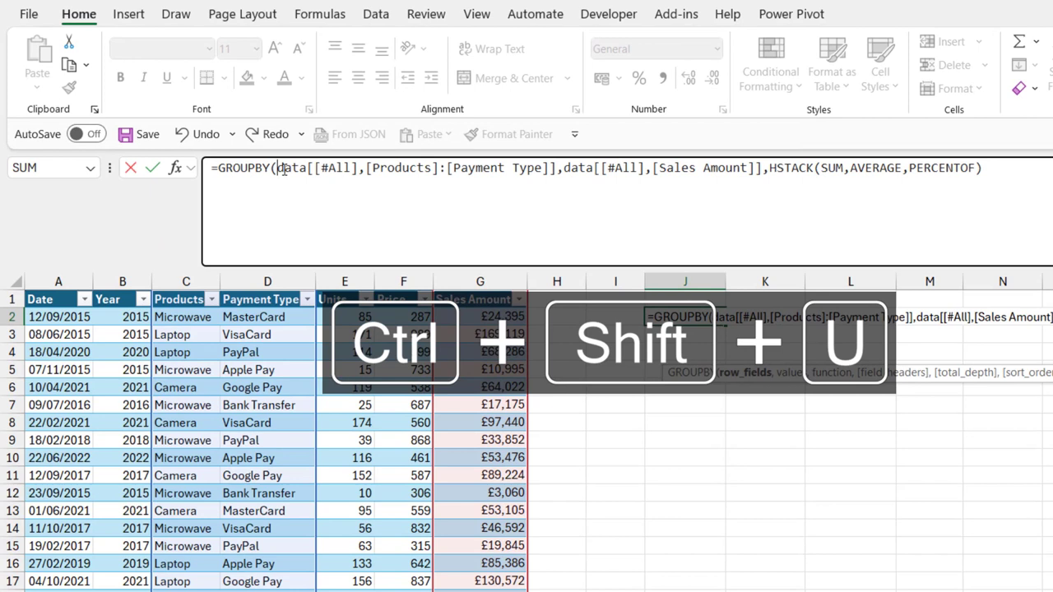
pyautogui.hotkey('alt', 'Return')
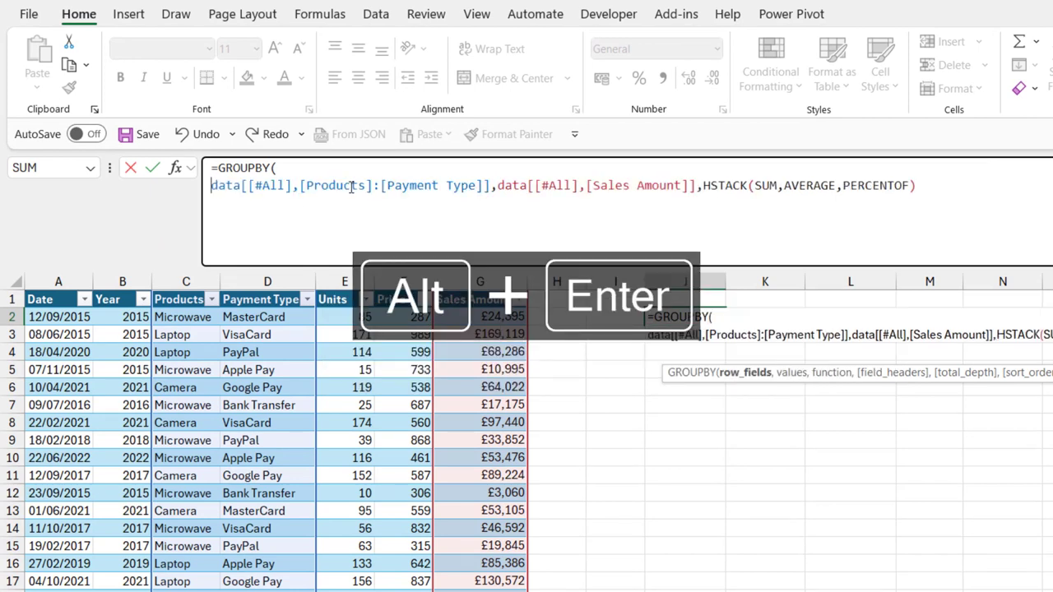
pyautogui.click(497, 186)
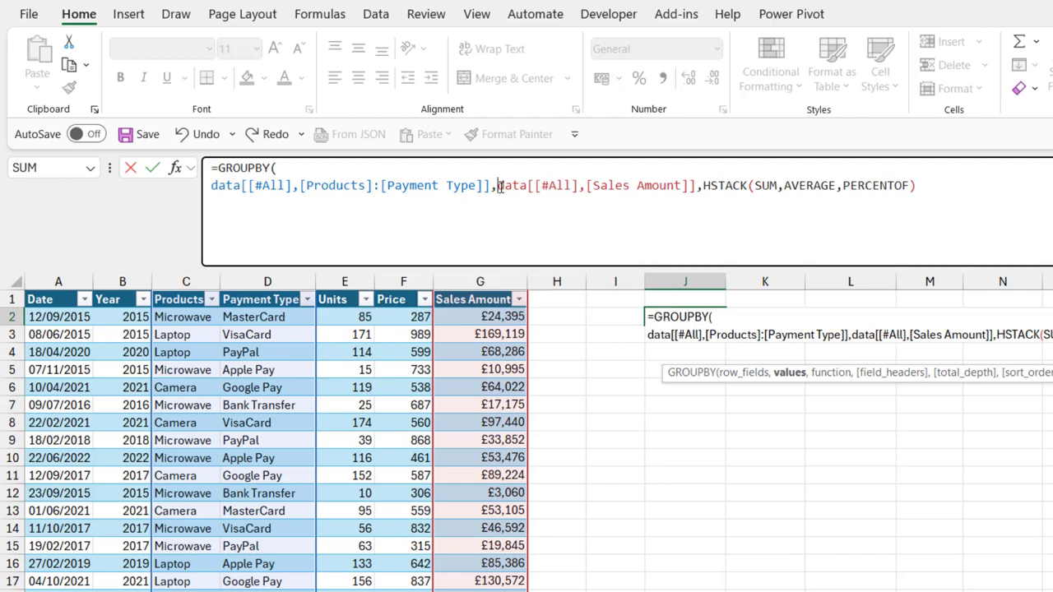
pyautogui.hotkey('alt', 'Return')
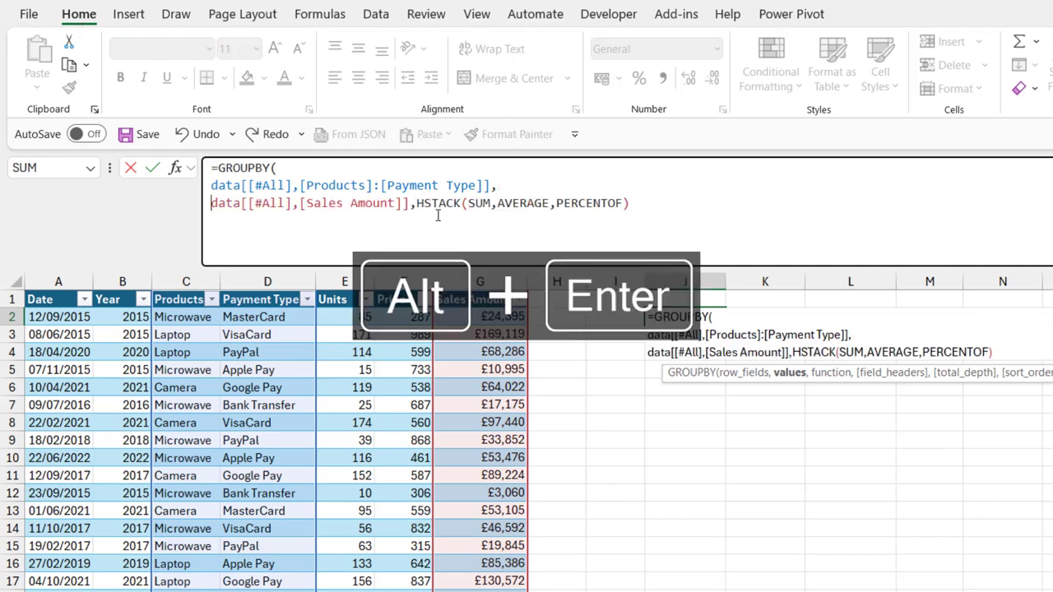
pyautogui.click(416, 204)
pyautogui.hotkey('alt', 'Return')
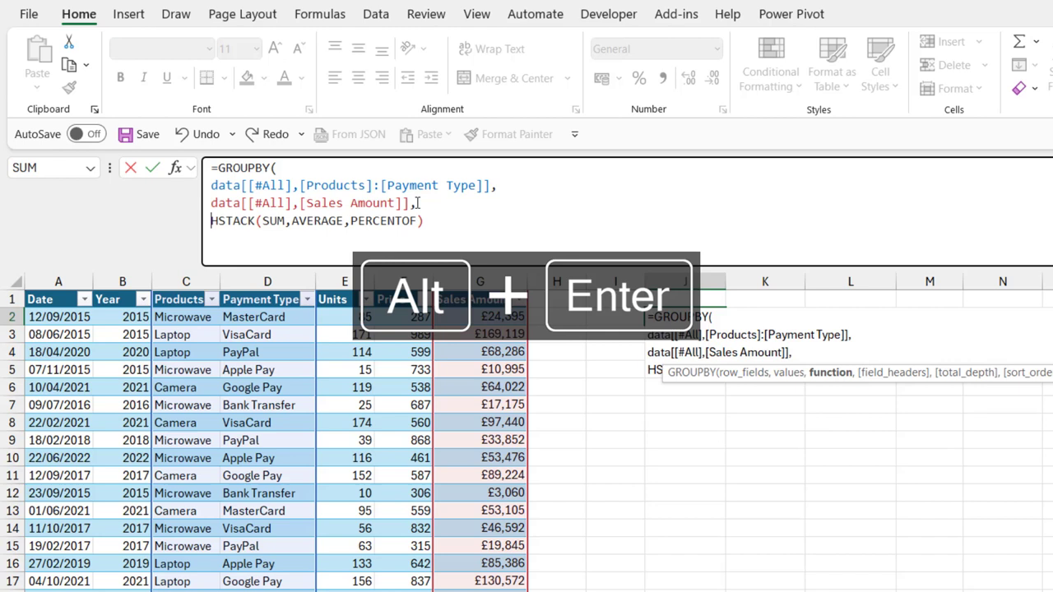
# - Set the GROUPBY field headers argument to 3 - Yes and show
pyautogui.write(',')
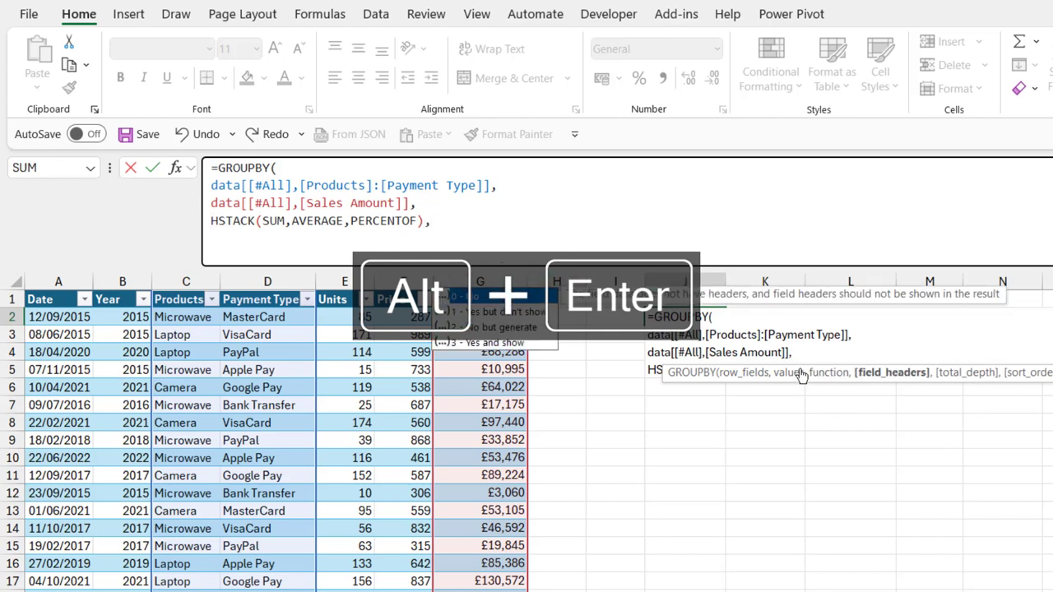
pyautogui.moveTo(1011, 377); pyautogui.dragTo(661, 266)
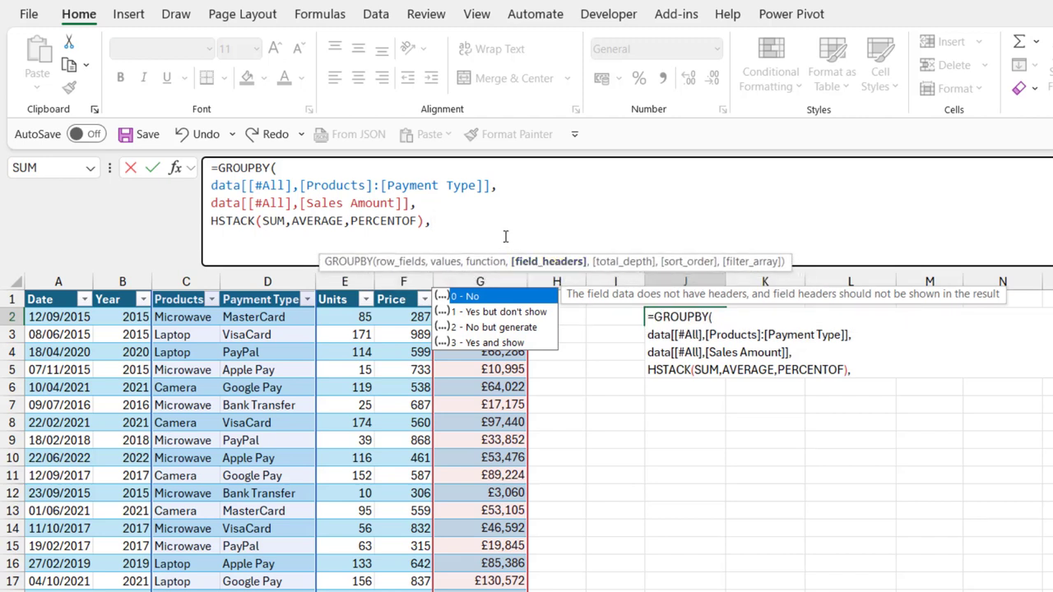
pyautogui.click(490, 344)
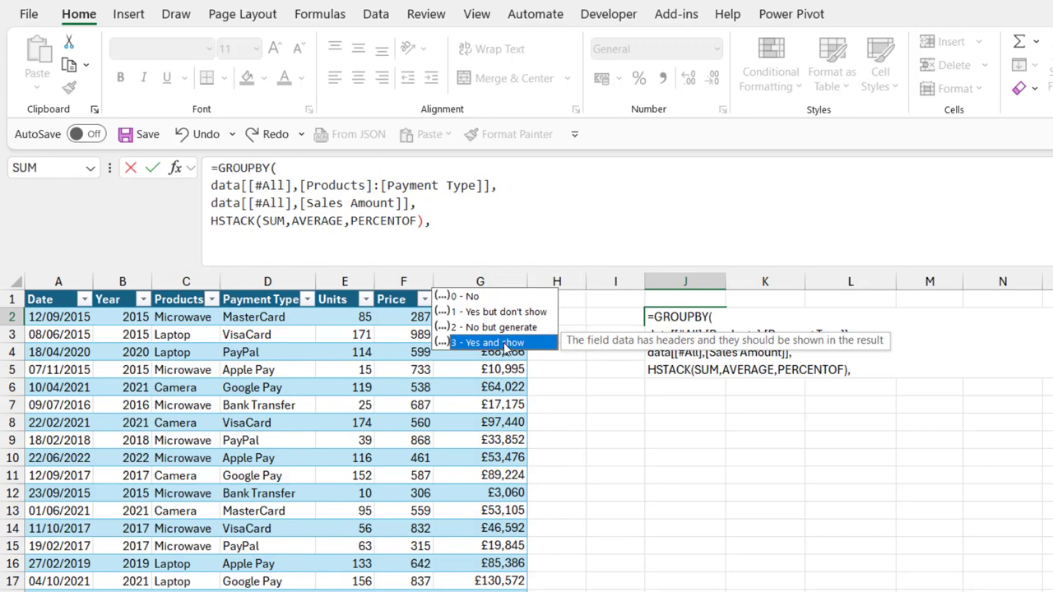
pyautogui.doubleClick(504, 344)
pyautogui.write(',')
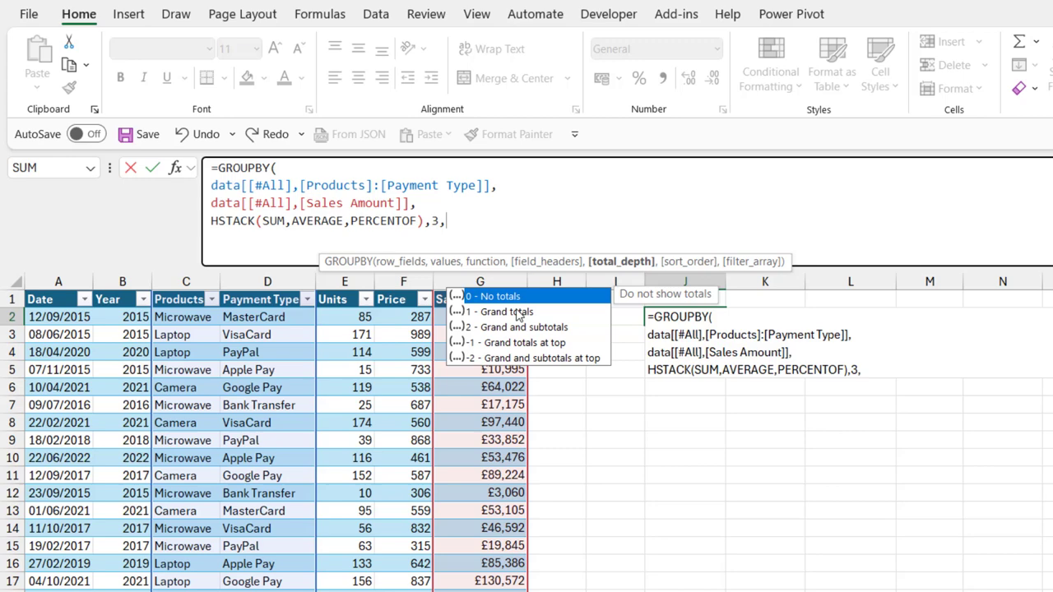
# - Set the total depth to 1 - Grand totals, leave sort order and filter array empty, and enter the formula in J2
pyautogui.click(518, 315)
pyautogui.doubleClick(518, 313)
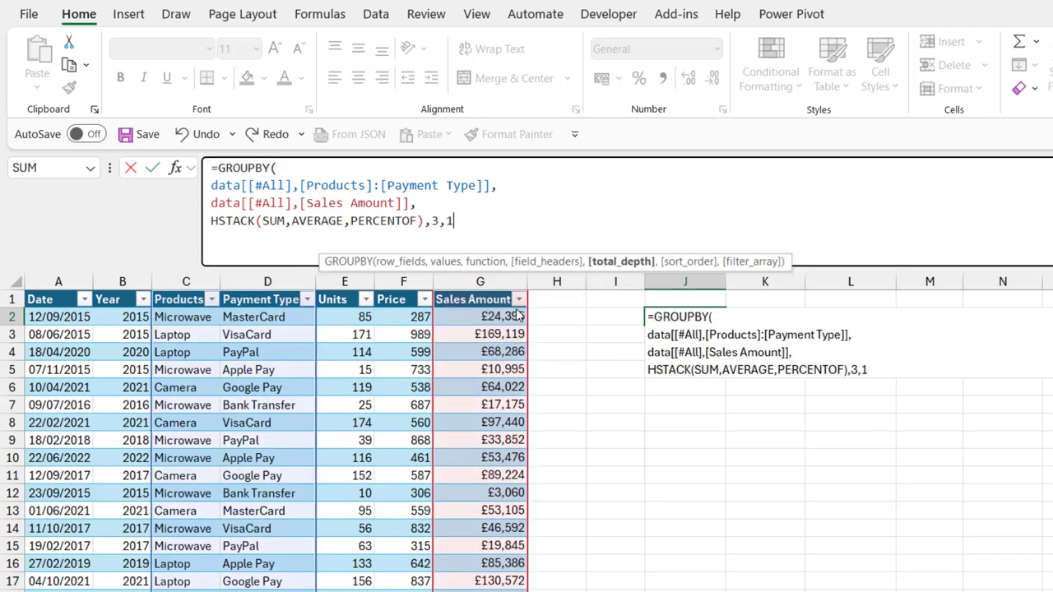
pyautogui.write(',')
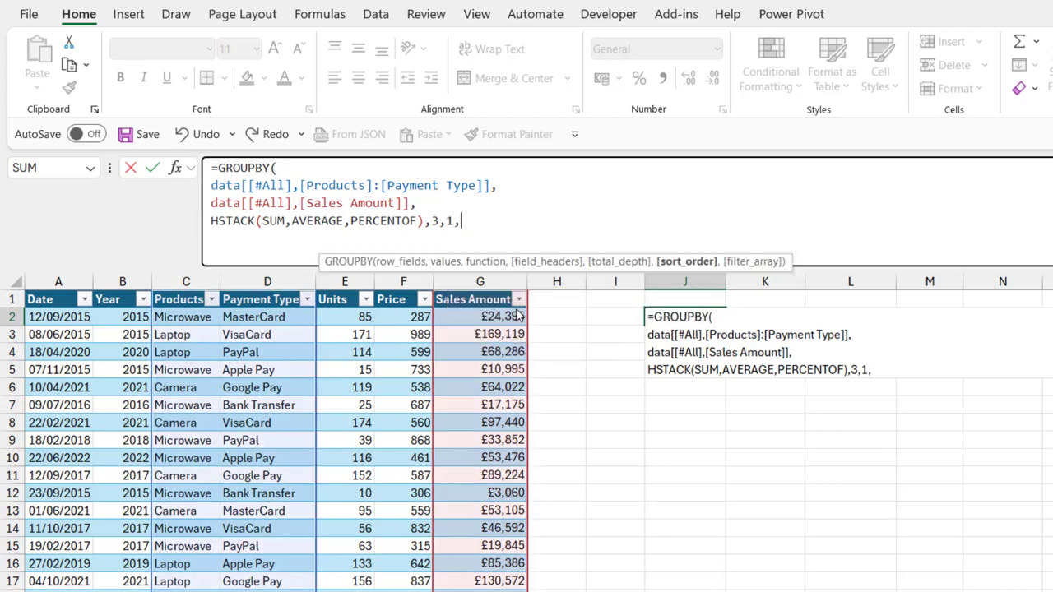
pyautogui.write(',')
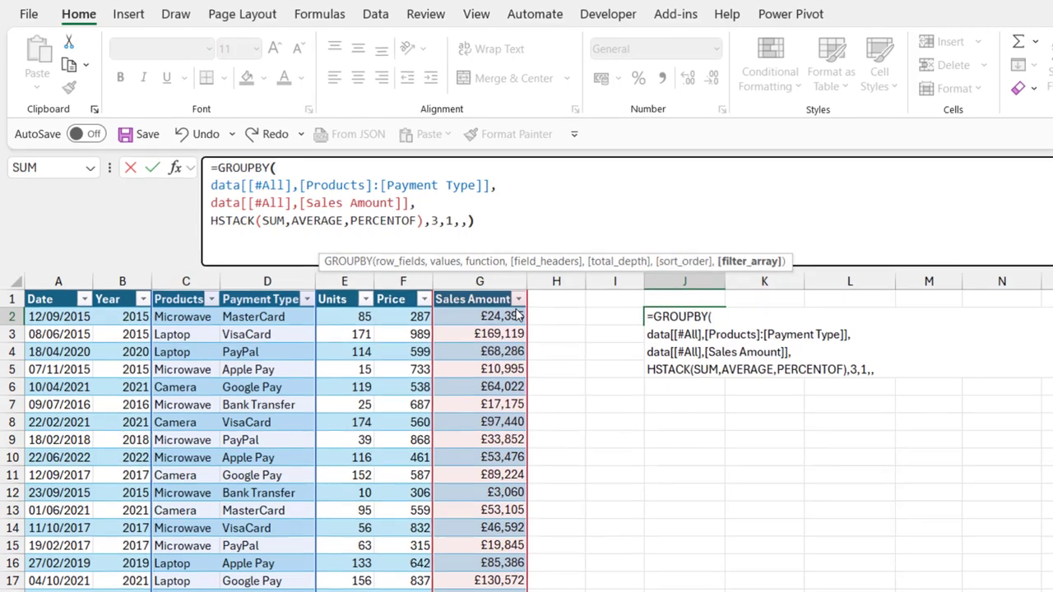
pyautogui.write(')')
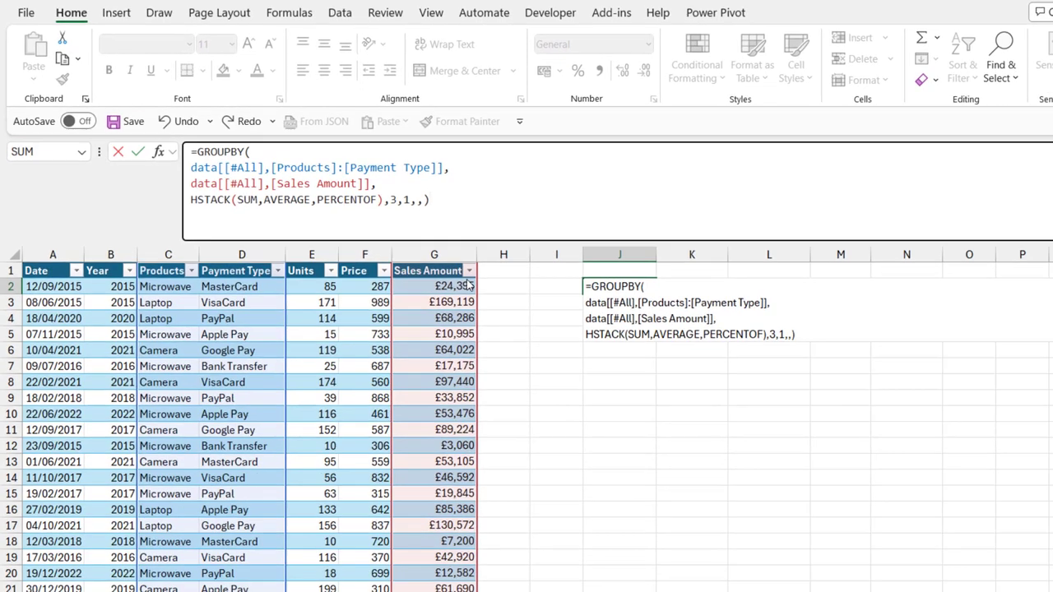
pyautogui.hotkey('ctrl', 'Return')
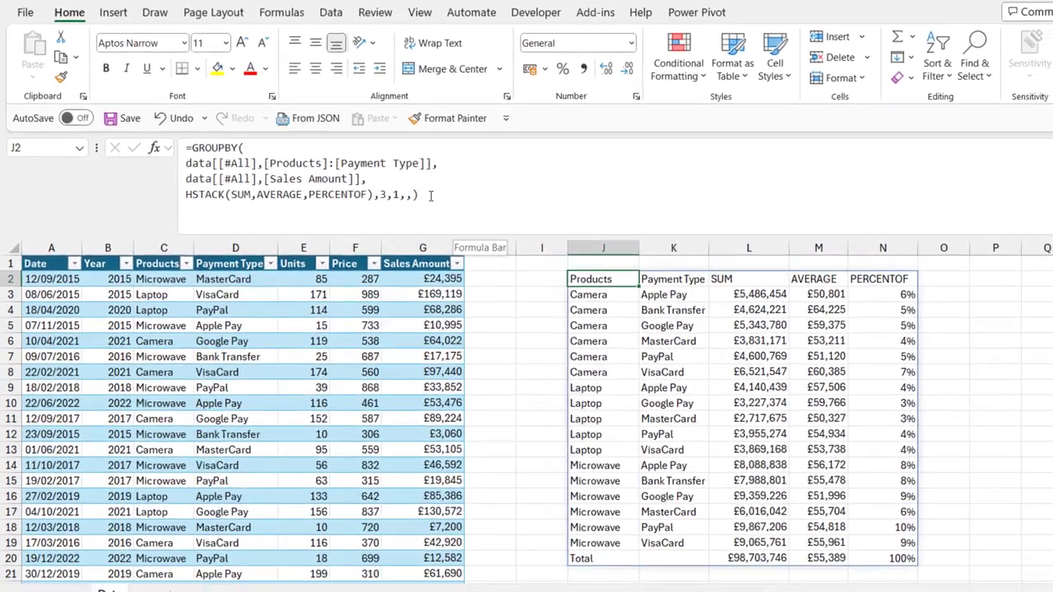
# - Reopen the GROUPBY formula in J2 and begin its filter array with the condition (data[[#All],[Sales Amount]]>=50000)
pyautogui.click(451, 204)
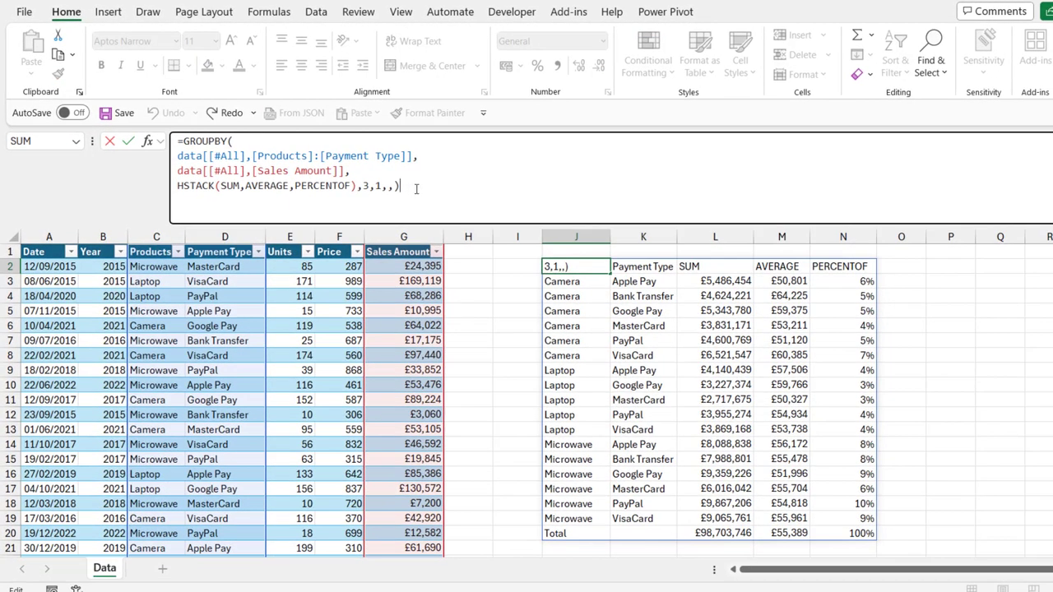
pyautogui.press('BackSpace')
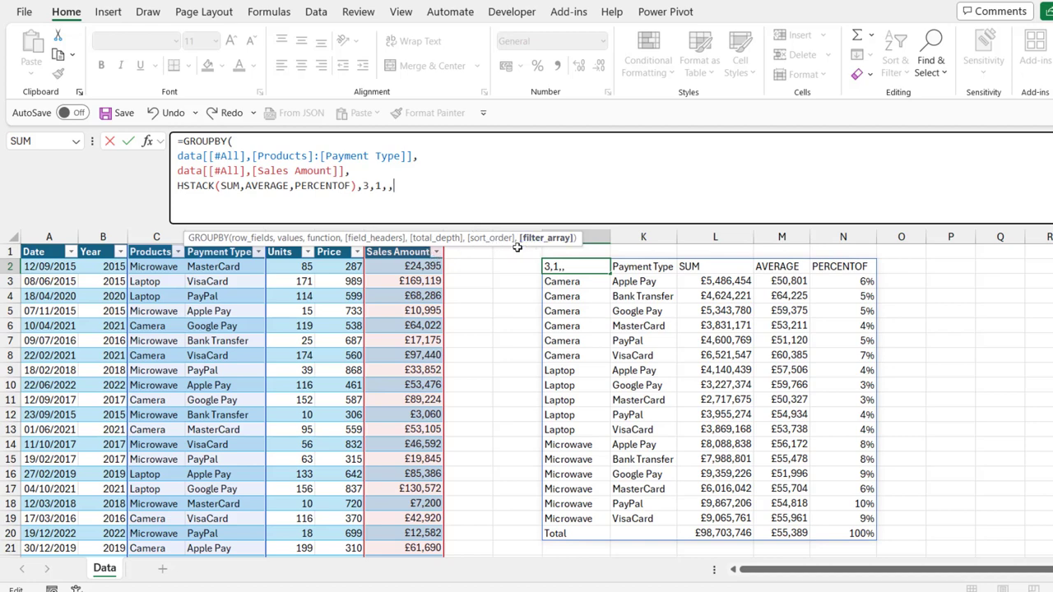
pyautogui.moveTo(516, 244); pyautogui.dragTo(502, 230)
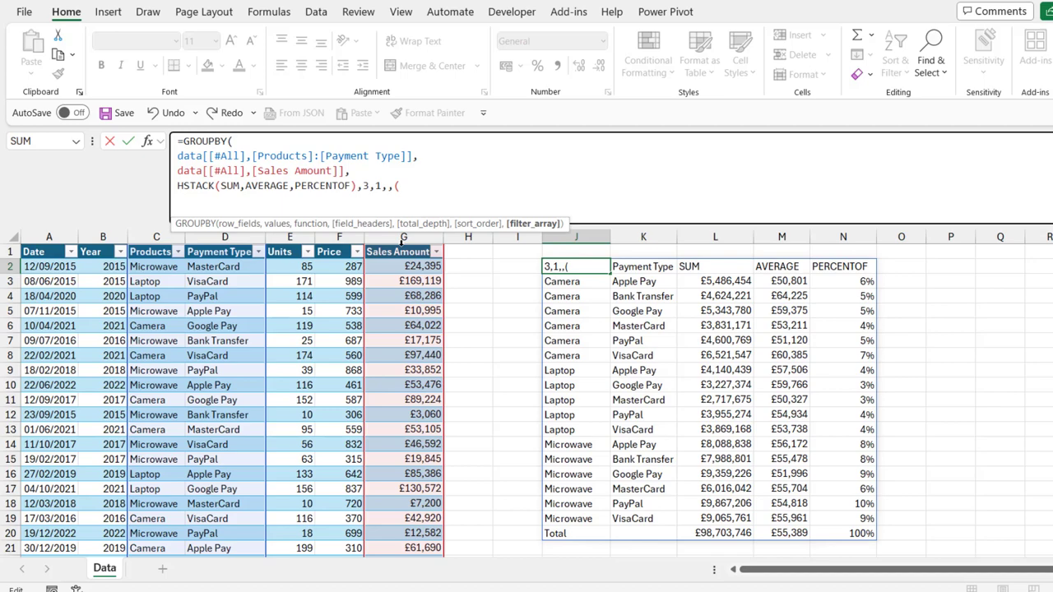
pyautogui.click(402, 244)
pyautogui.click(401, 244)
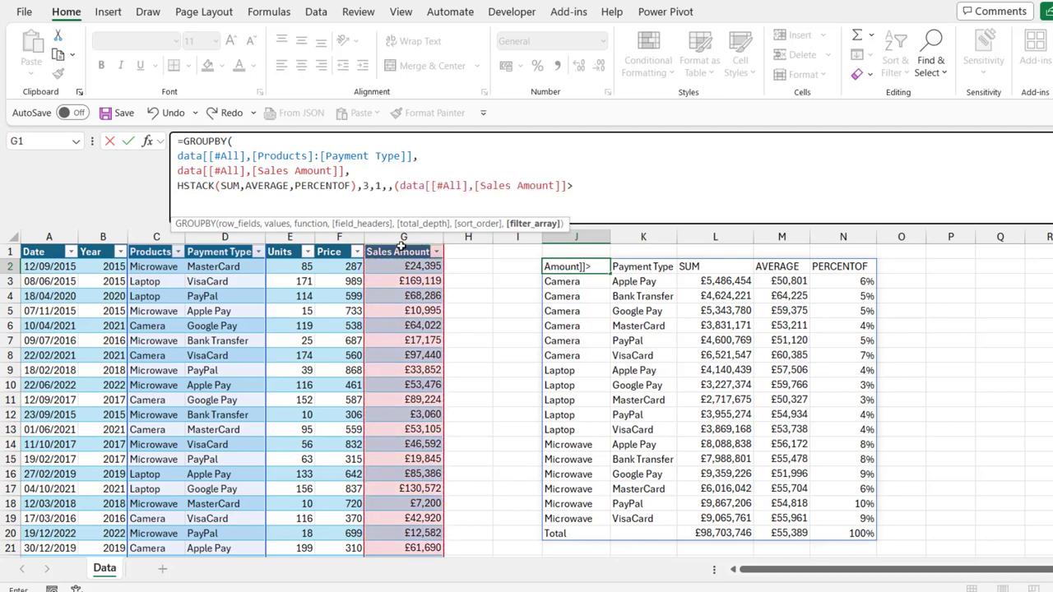
pyautogui.write('>')
pyautogui.write('=')
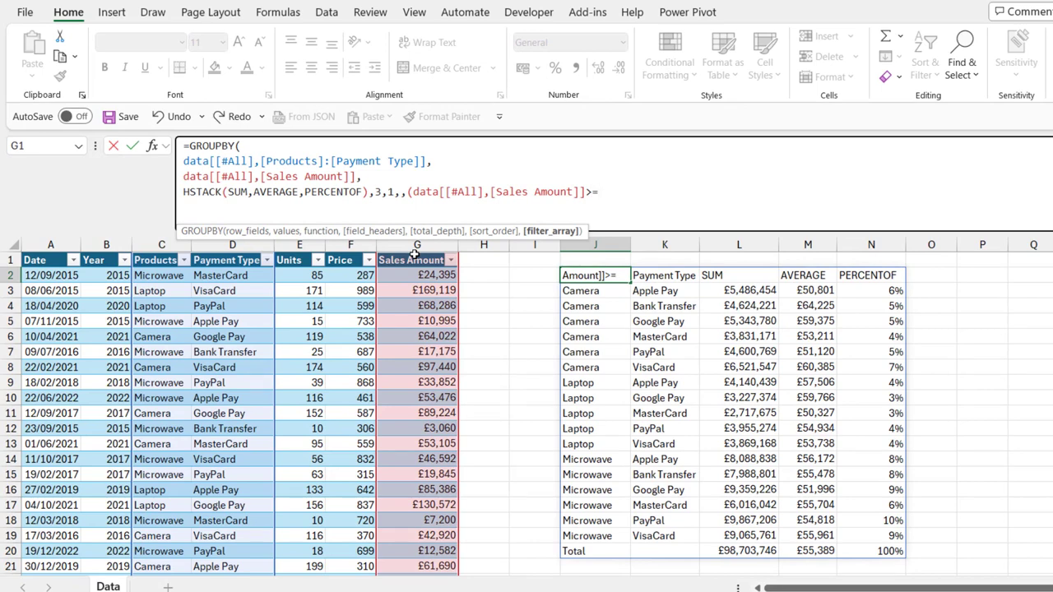
pyautogui.write('50000')
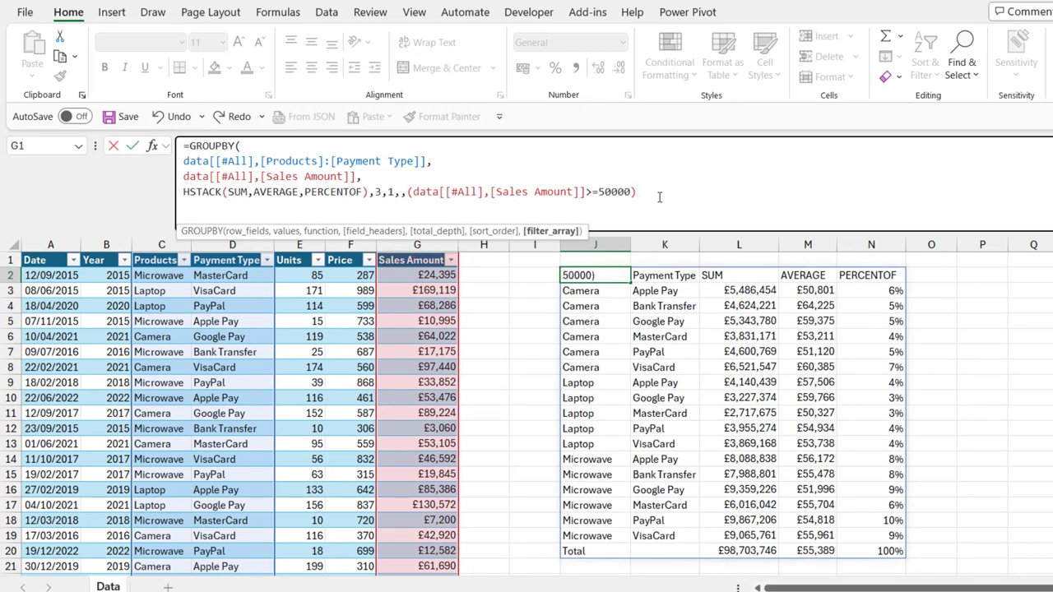
# - Multiply the filter condition by (data[[#All],[Sales Amount]]<=100000), close the GROUPBY formula and enter it in J2
pyautogui.moveTo(658, 199); pyautogui.dragTo(411, 210)
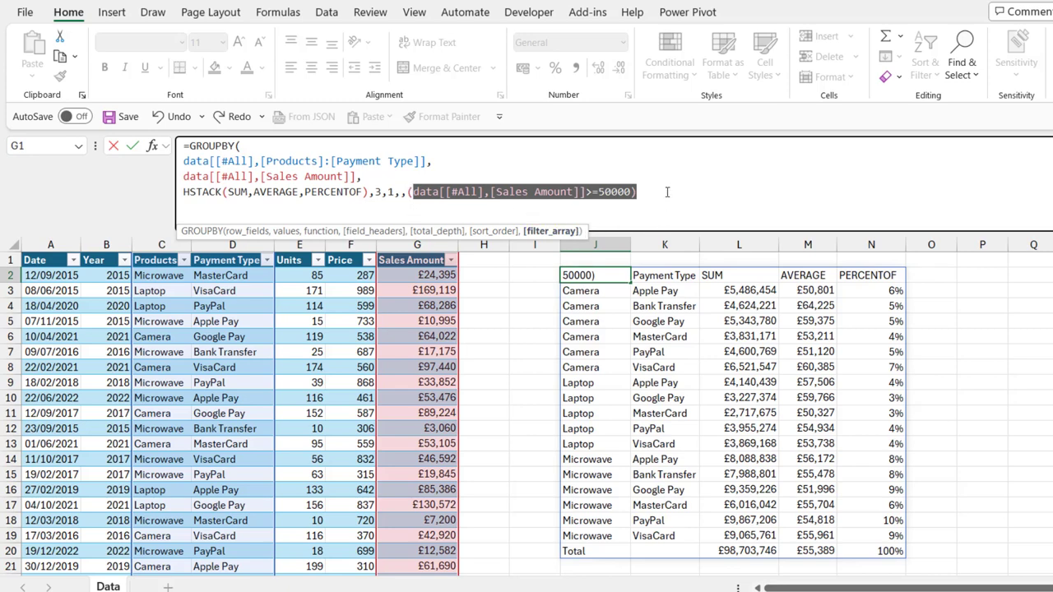
pyautogui.click(654, 190)
pyautogui.write('*')
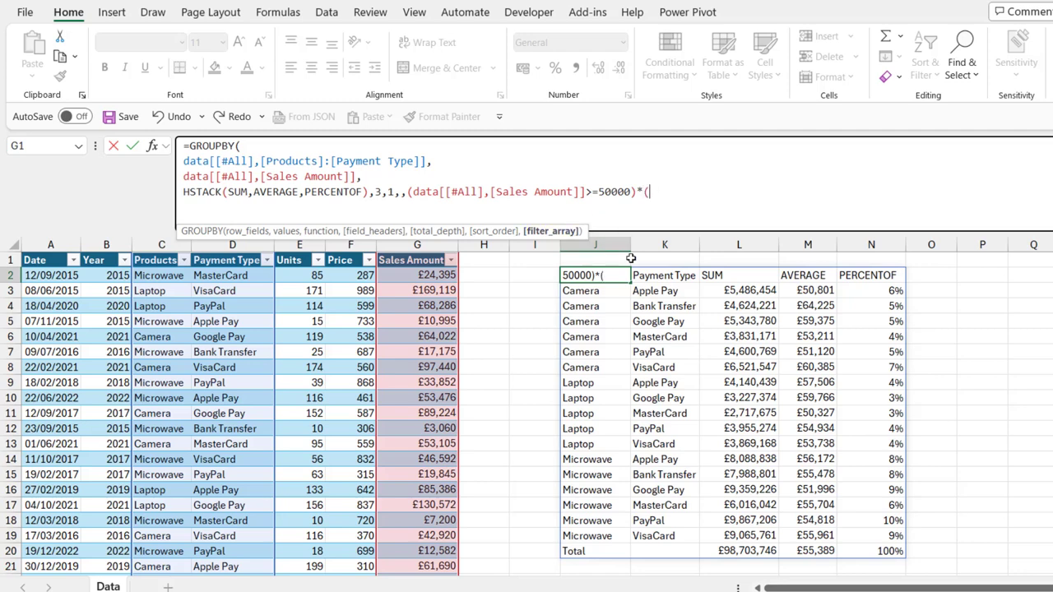
pyautogui.write('(')
pyautogui.click(423, 263)
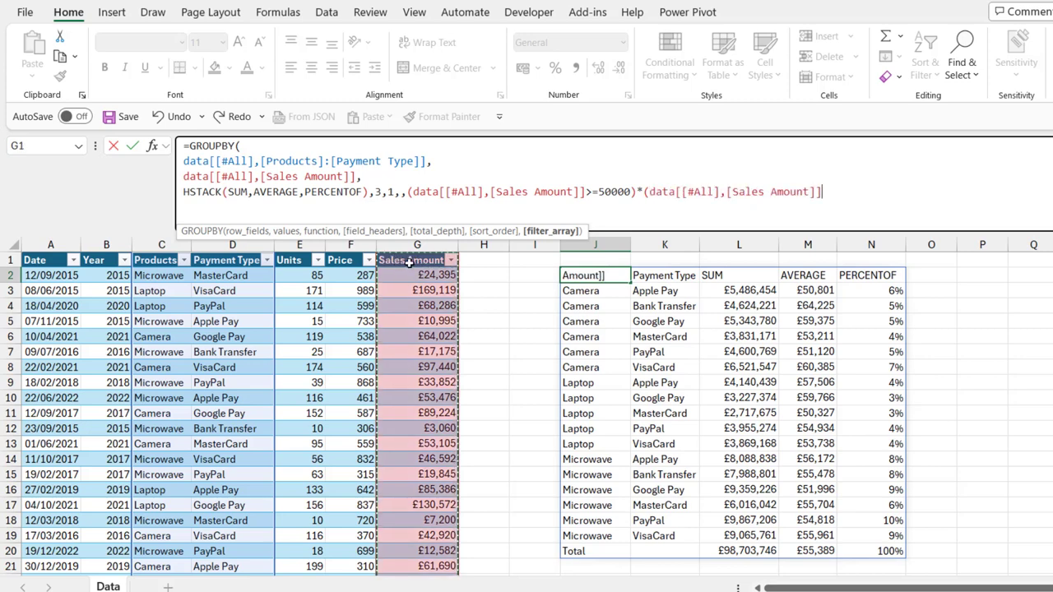
pyautogui.write('<=1')
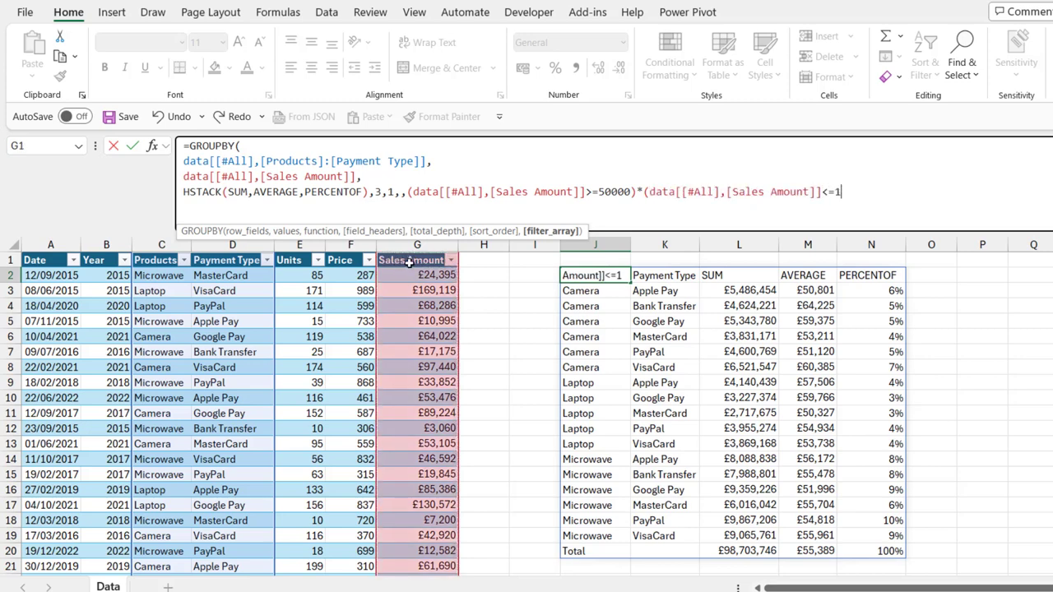
pyautogui.write('00000')
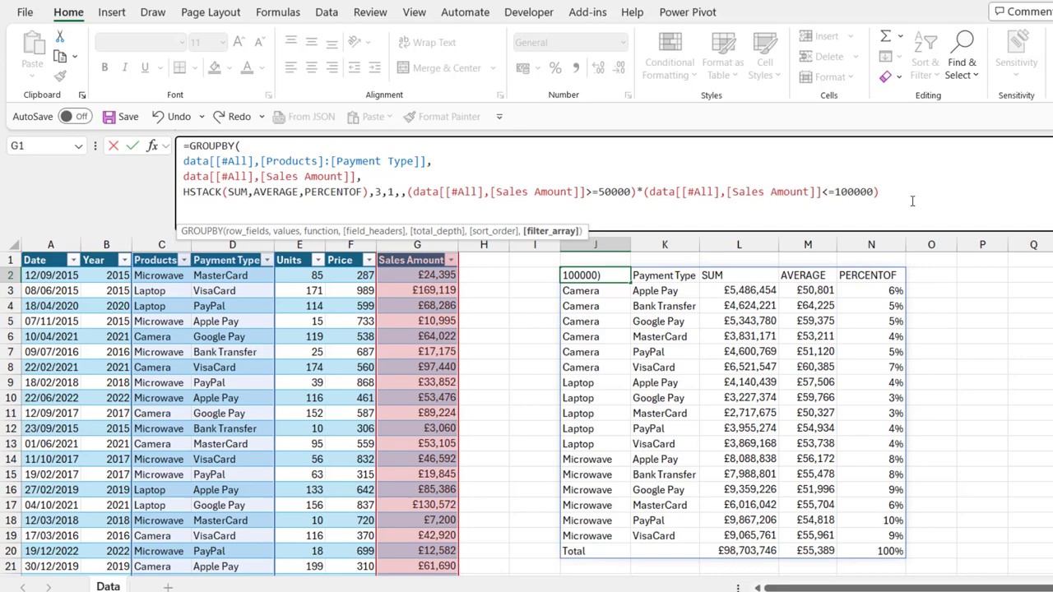
pyautogui.write(')')
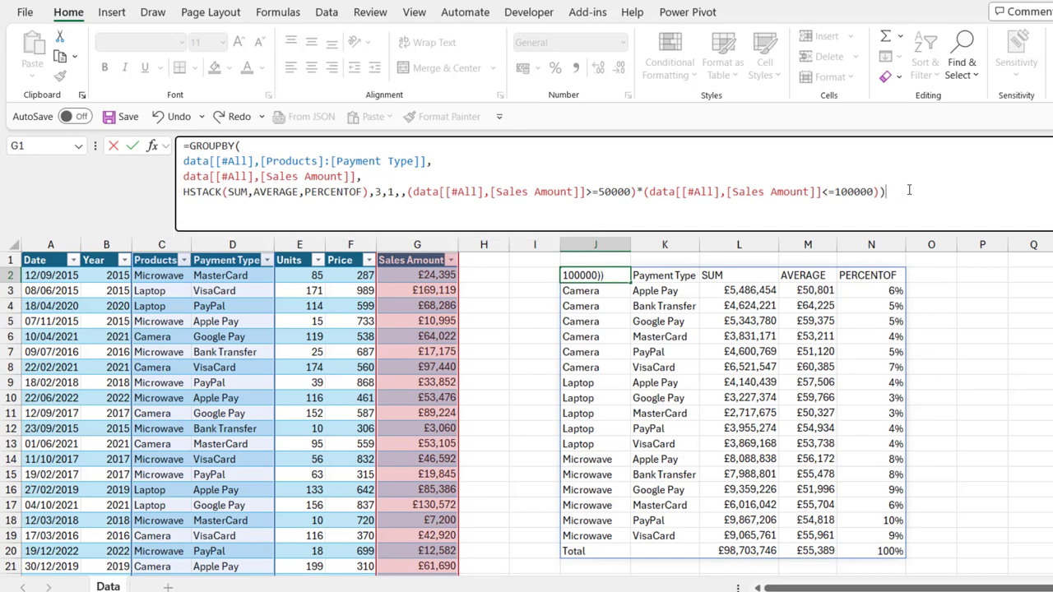
pyautogui.hotkey('ctrl', 'Return')
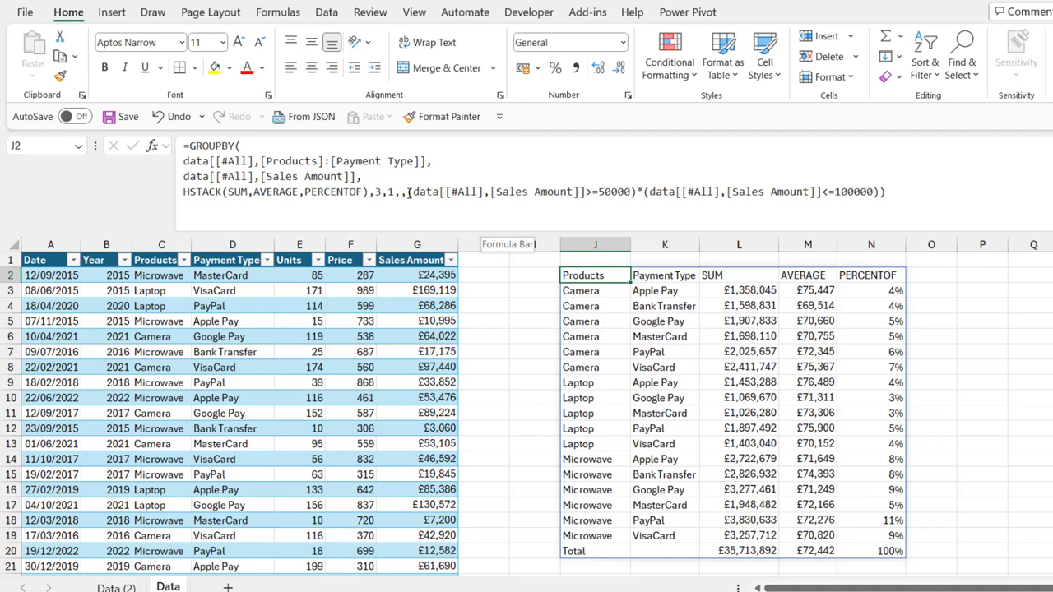
# - Select the whole filter array expression in the GROUPBY formula of J2 for editing
pyautogui.moveTo(407, 192); pyautogui.dragTo(888, 202)
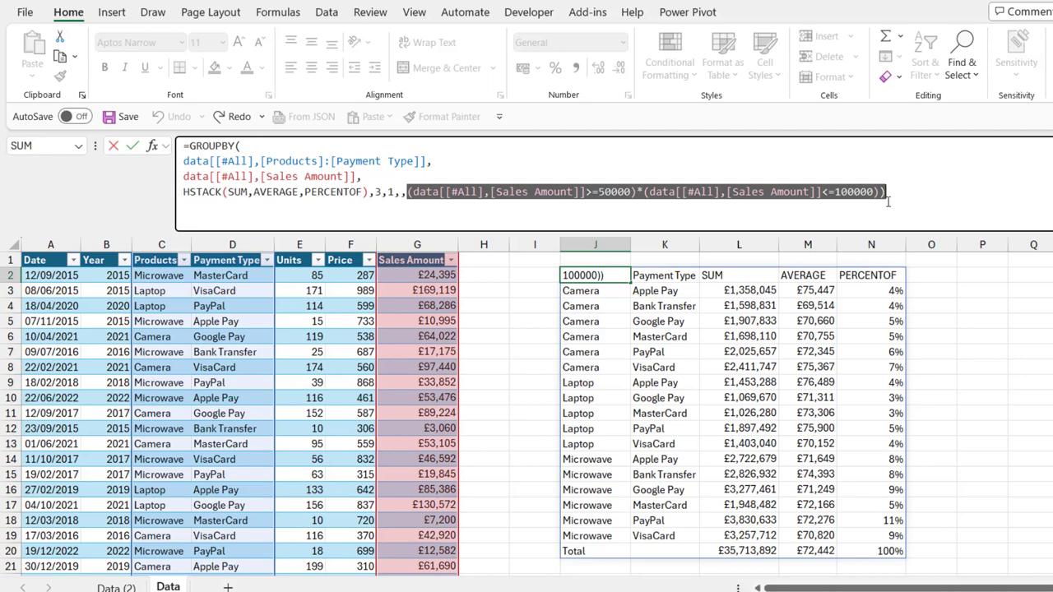
pyautogui.moveTo(924, 192); pyautogui.dragTo(411, 202)
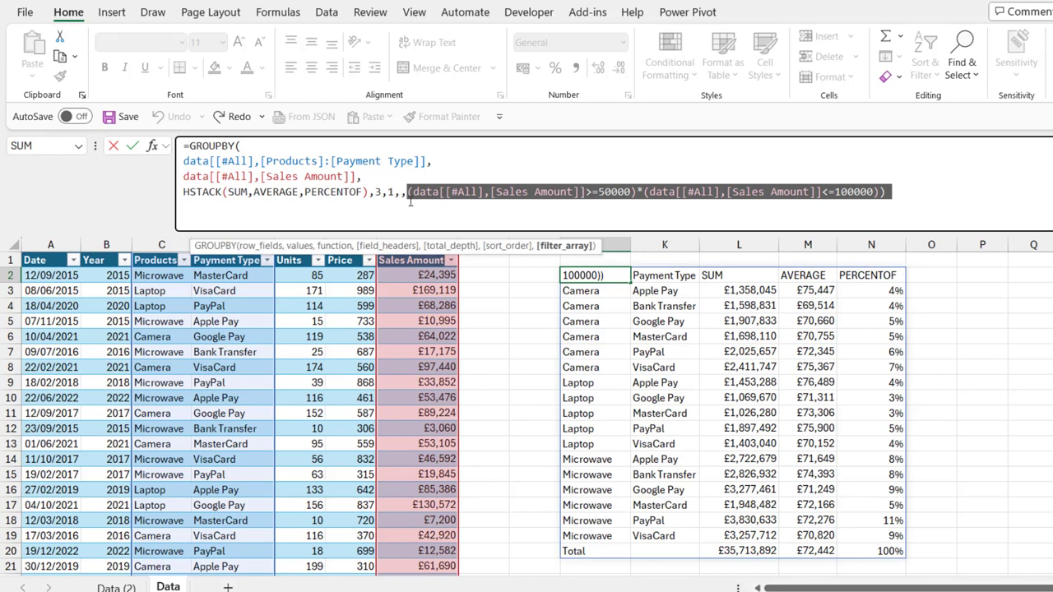